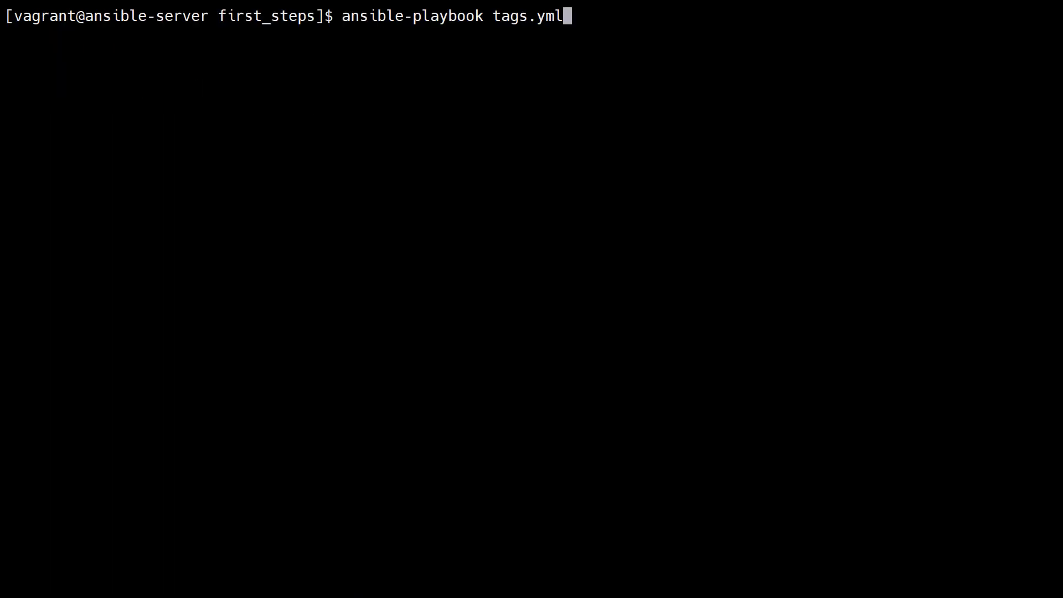
Run the full tags.yml playbook so all six tasks report ok on both app servers
key(Return)
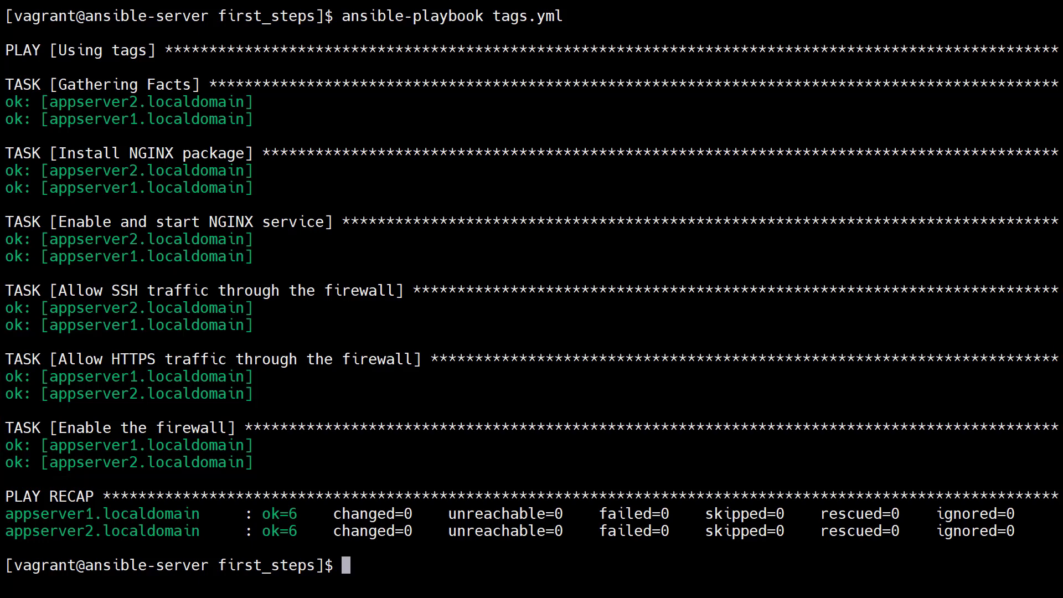
text(ansible-playbook --tags "firewall" tags.yml)
Rerun tags.yml limited to the "firewall" tag, executing only the three firewall tasks
key(Return)
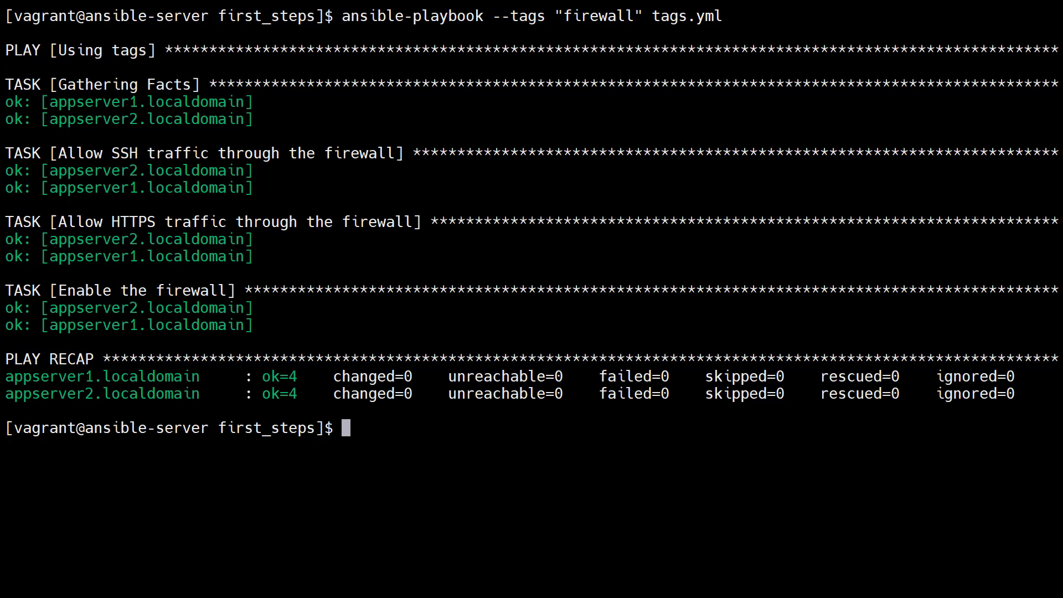
text(ansible-playbook --tags "nginx" tags.yml)
Run tags.yml with --tags "nginx" so only the two NGINX tasks execute (ok=3)
key(Return)
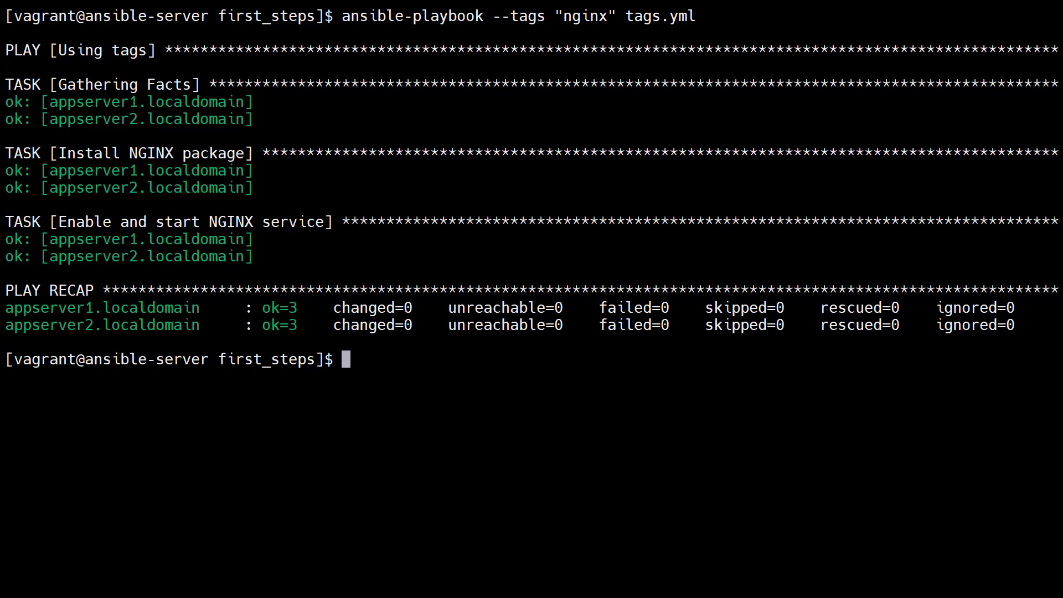
text(ansible-playbook --tags "nginx,fwrule" tags.yml)
Run tags.yml with --tags "nginx,fwrule" for NGINX install, service start and SSH/HTTPS rules
key(Return)
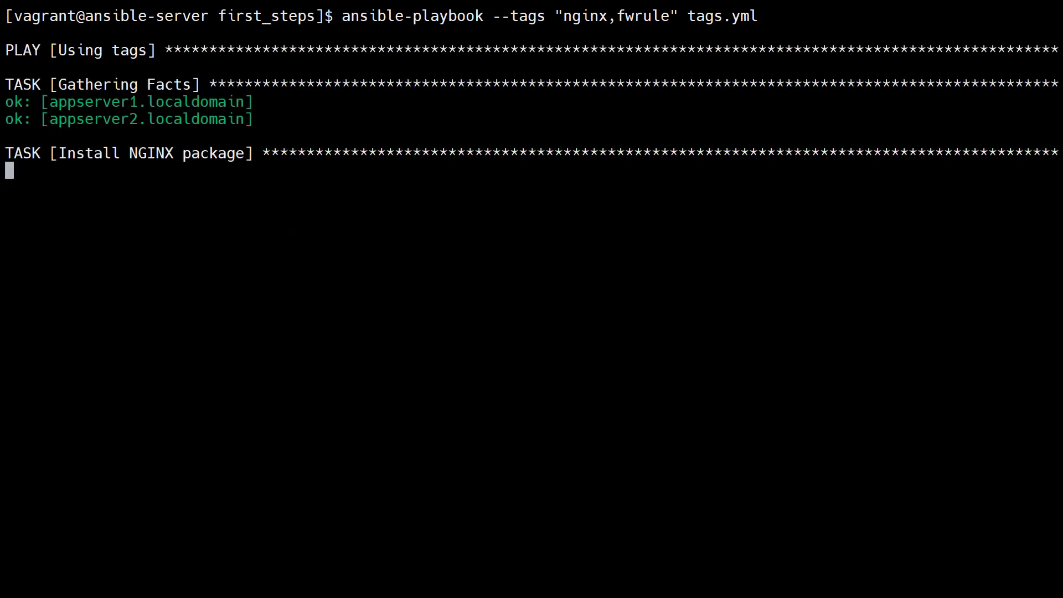